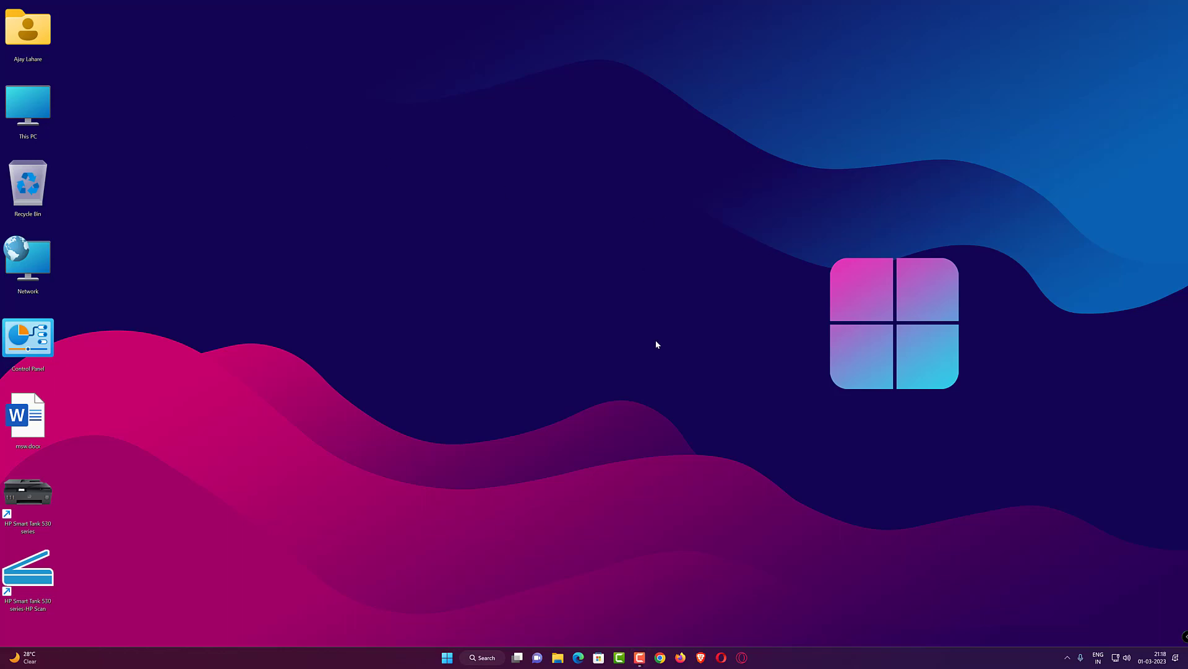
# Refresh the desktop twice from its right-click menu.
pyautogui.rightClick(559, 261)
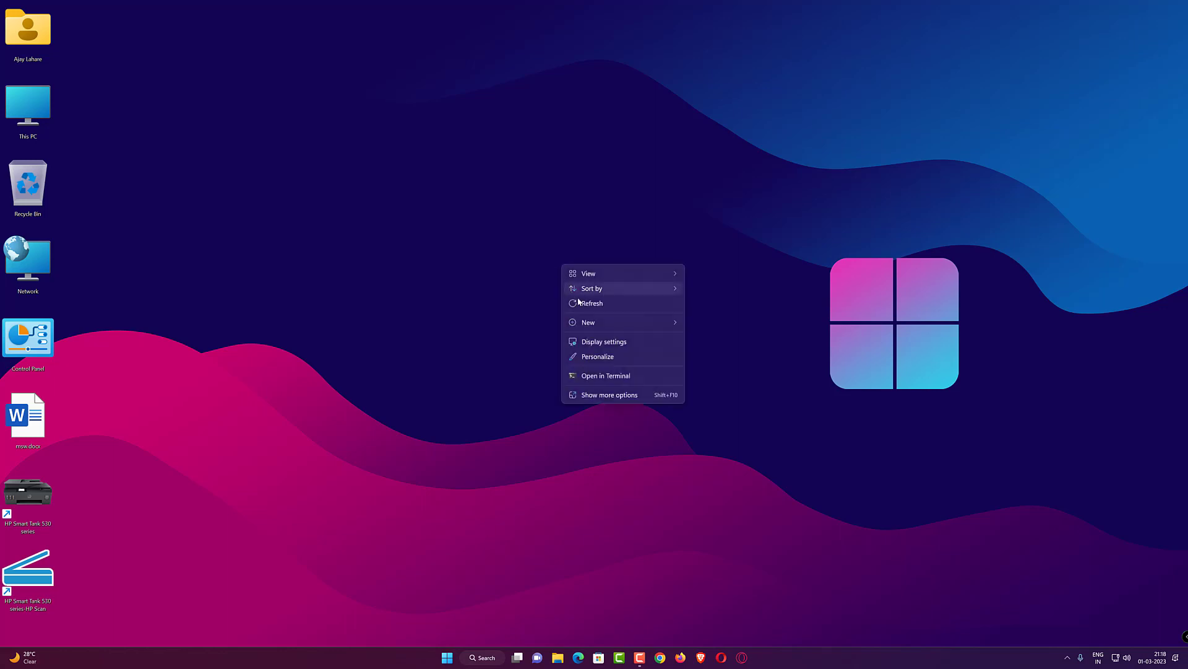
pyautogui.click(582, 305)
pyautogui.rightClick(510, 258)
pyautogui.click(526, 297)
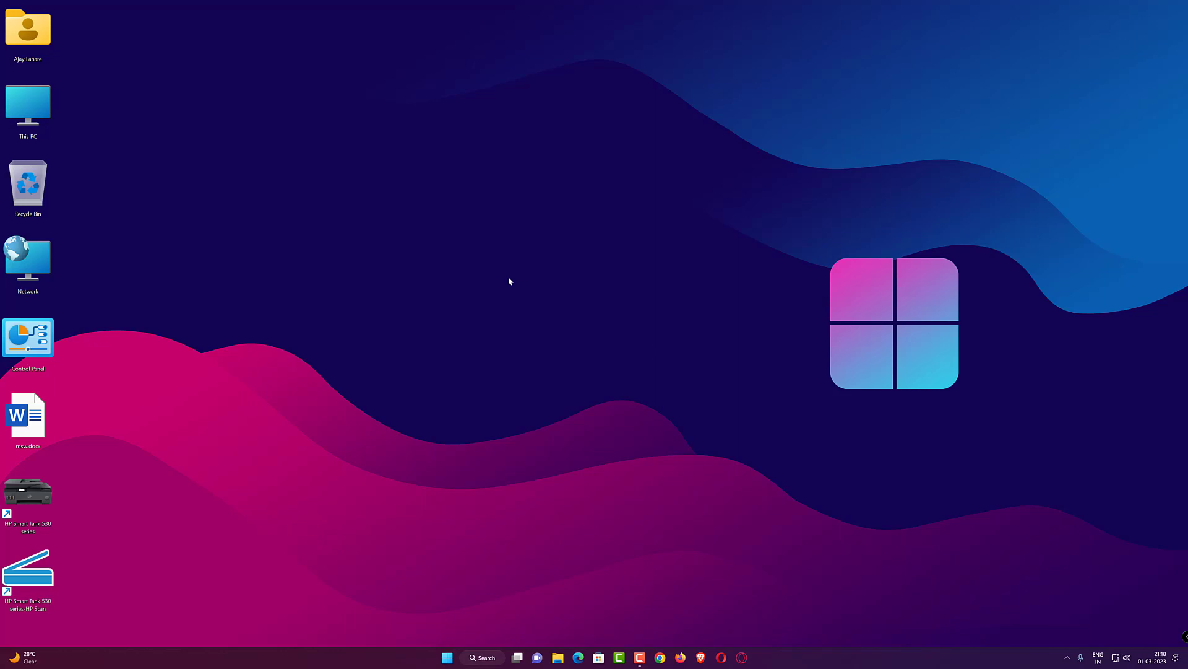
# Search Google for 'direct x' in a new Chrome tab.
pyautogui.click(660, 658)
pyautogui.click(518, 197)
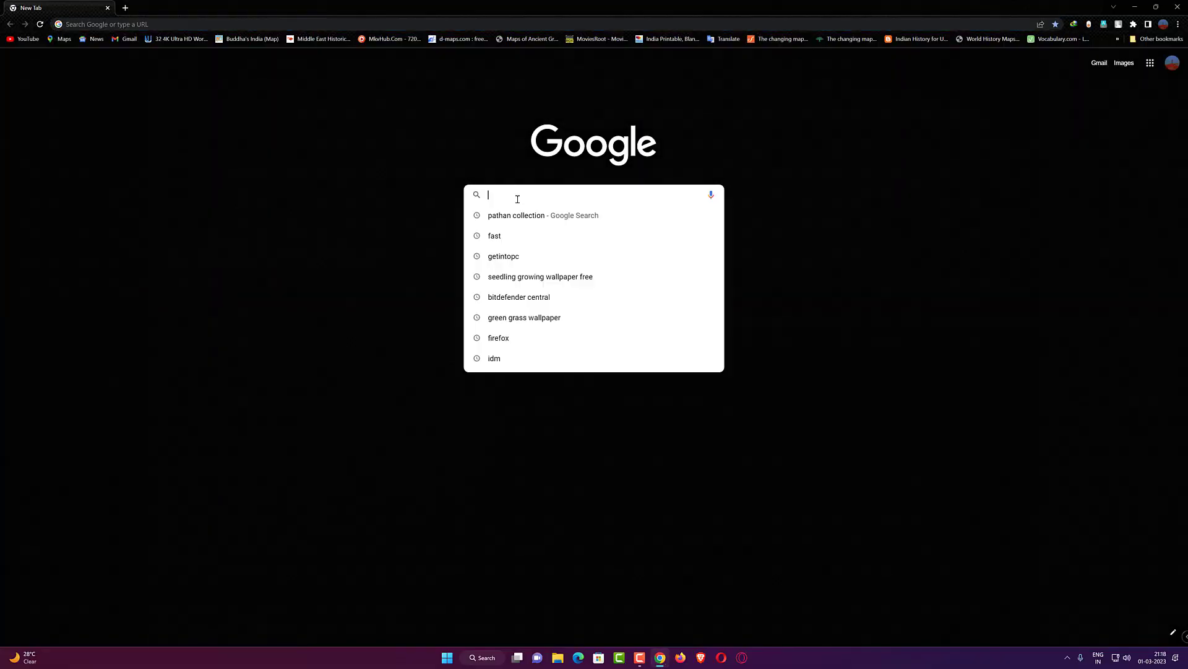
pyautogui.write('d')
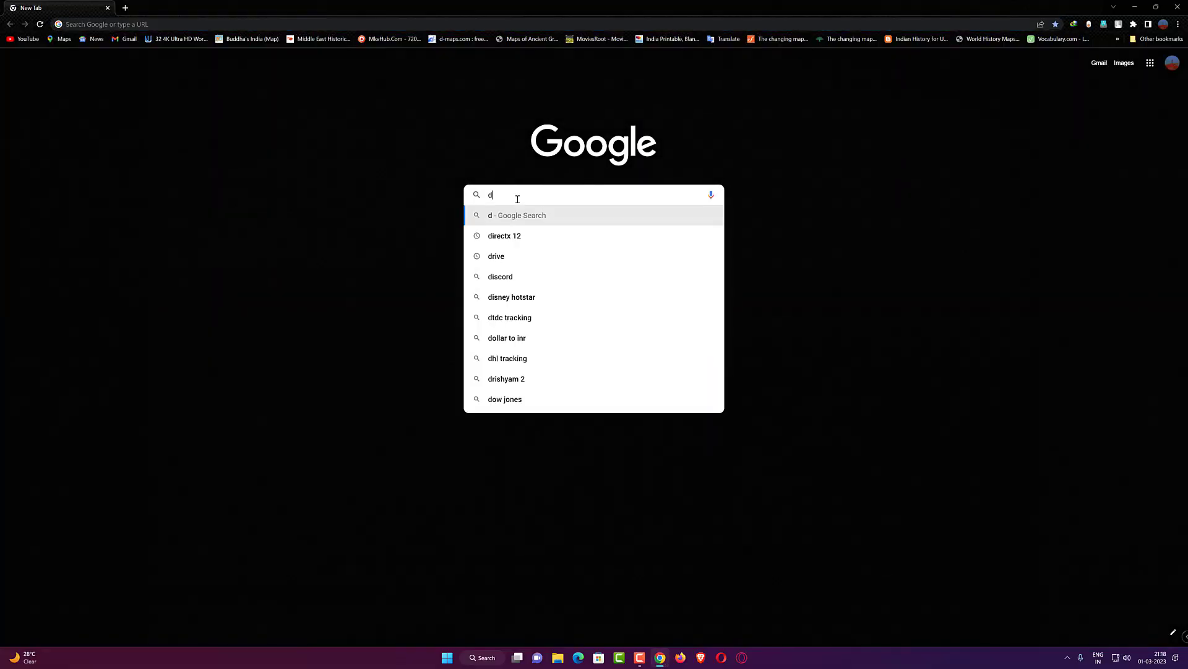
pyautogui.write('it')
pyautogui.press('BackSpace')
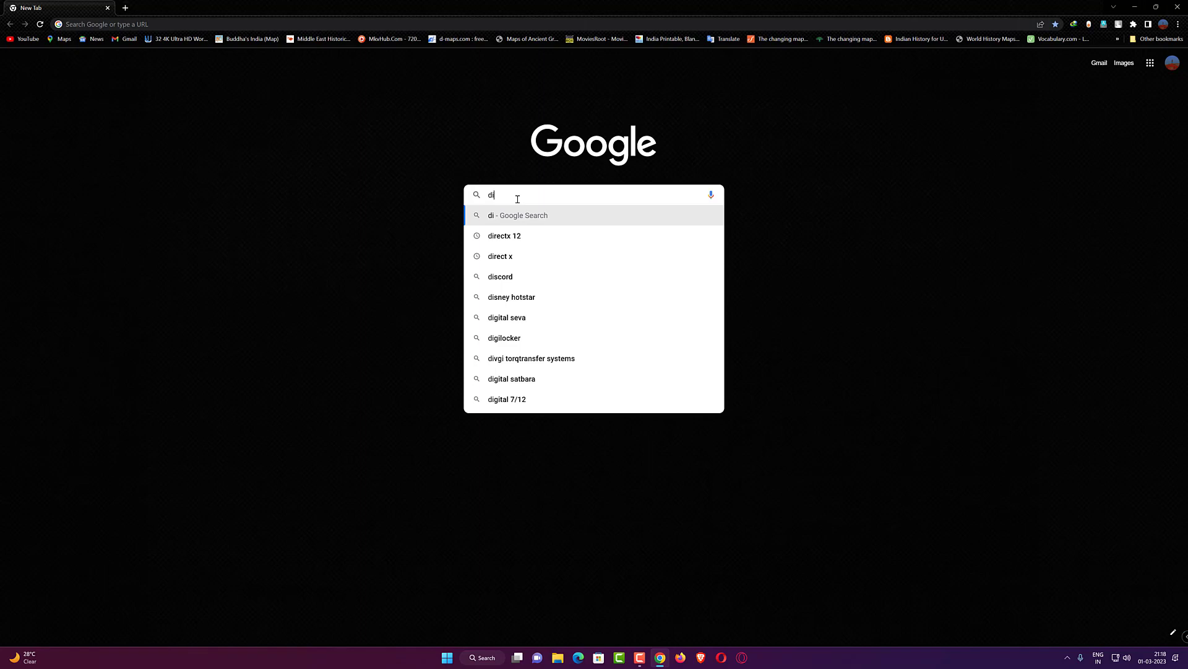
pyautogui.write('rect x')
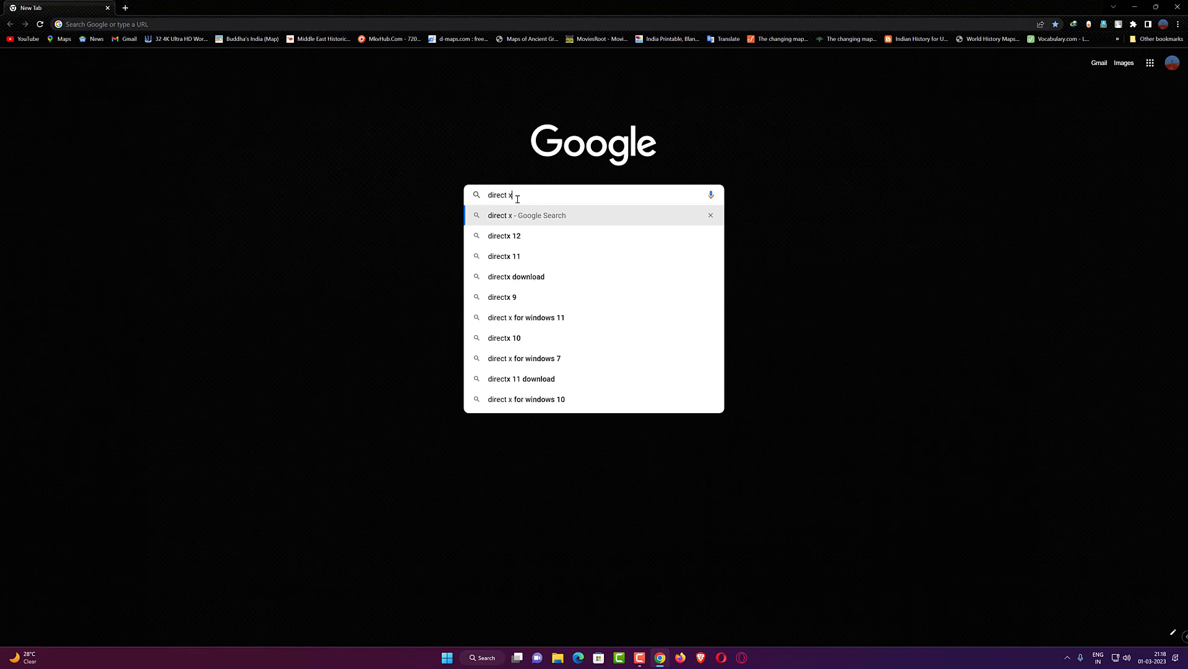
pyautogui.click(516, 214)
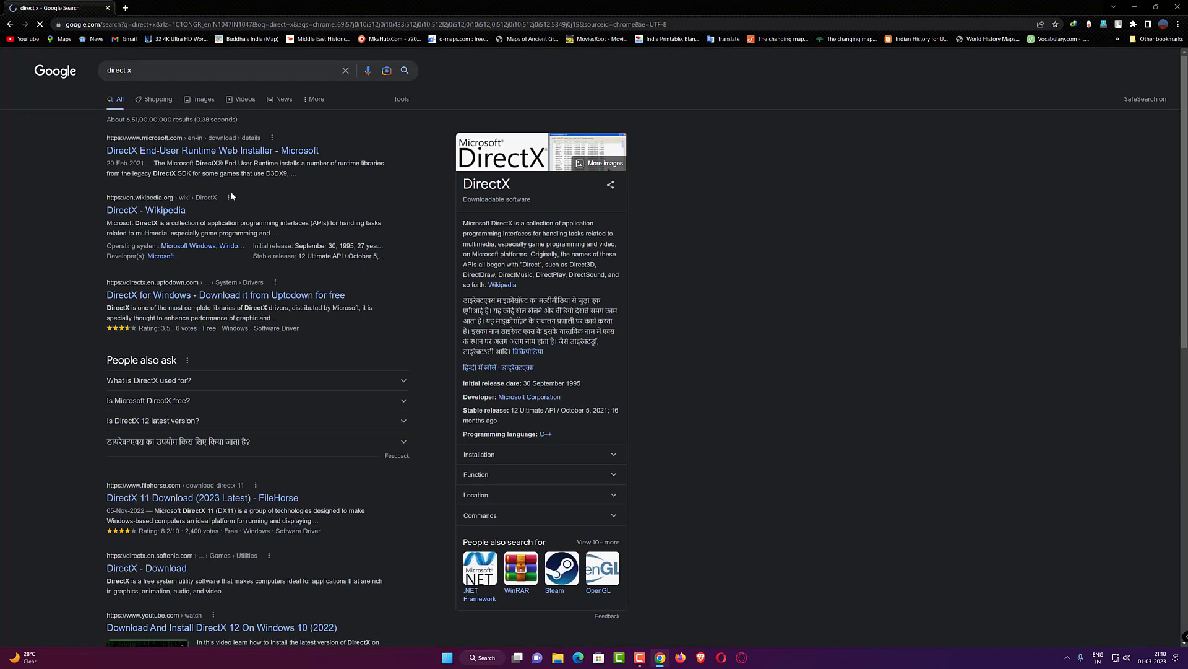
# Open Microsoft's DirectX End-User Runtime Web Installer page and download its installer.
pyautogui.click(170, 137)
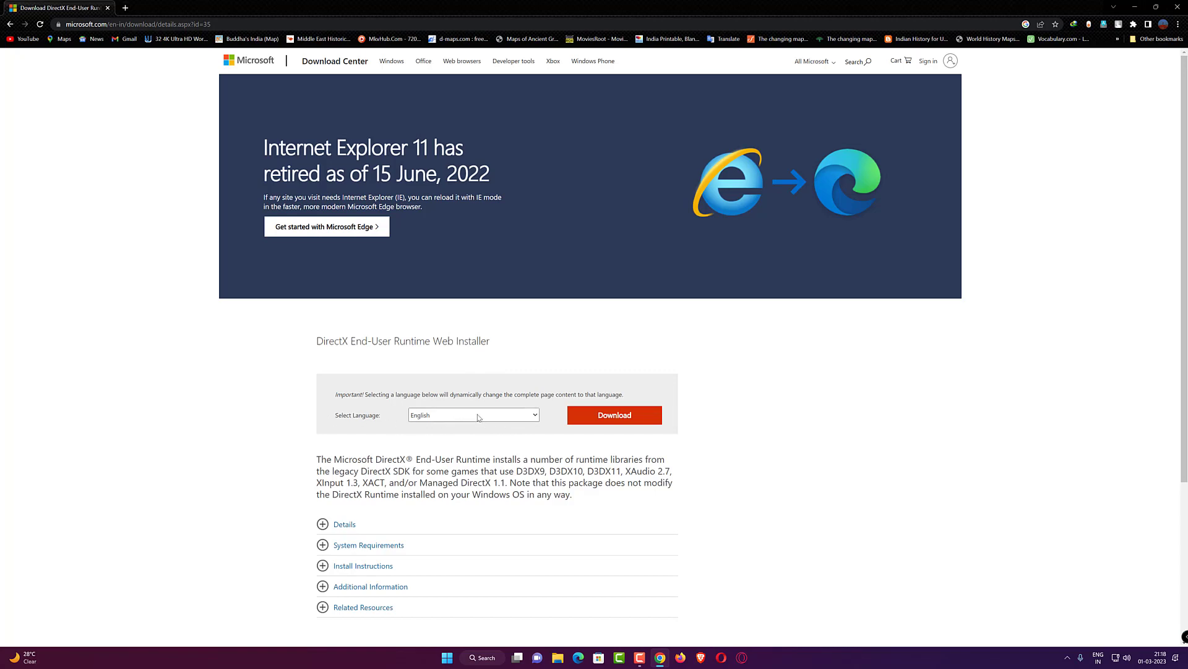
pyautogui.click(615, 419)
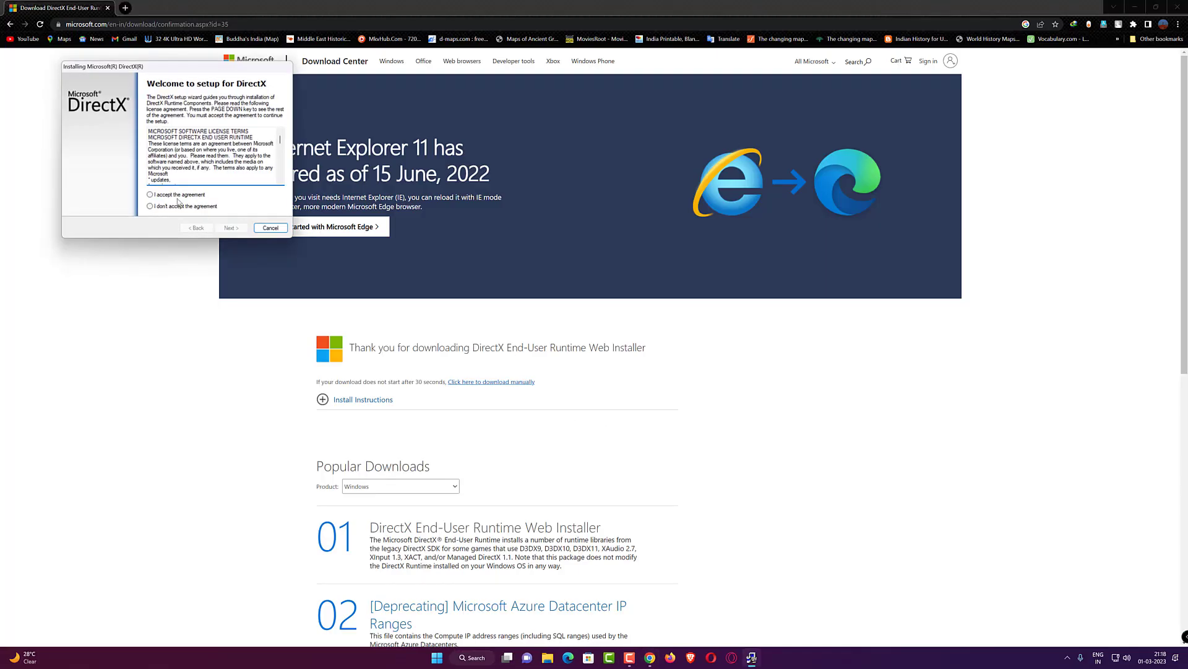
# Accept the DirectX license, decline the Bing Bar, and install the runtime components.
pyautogui.click(161, 194)
pyautogui.click(231, 228)
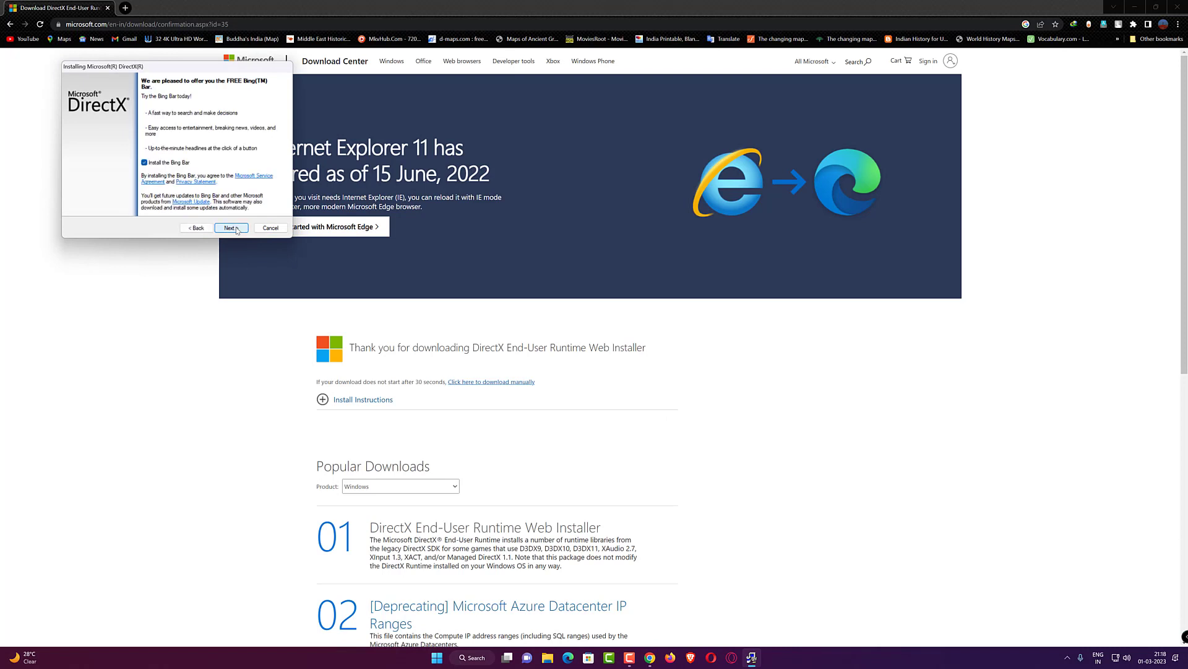
pyautogui.click(144, 163)
pyautogui.click(229, 228)
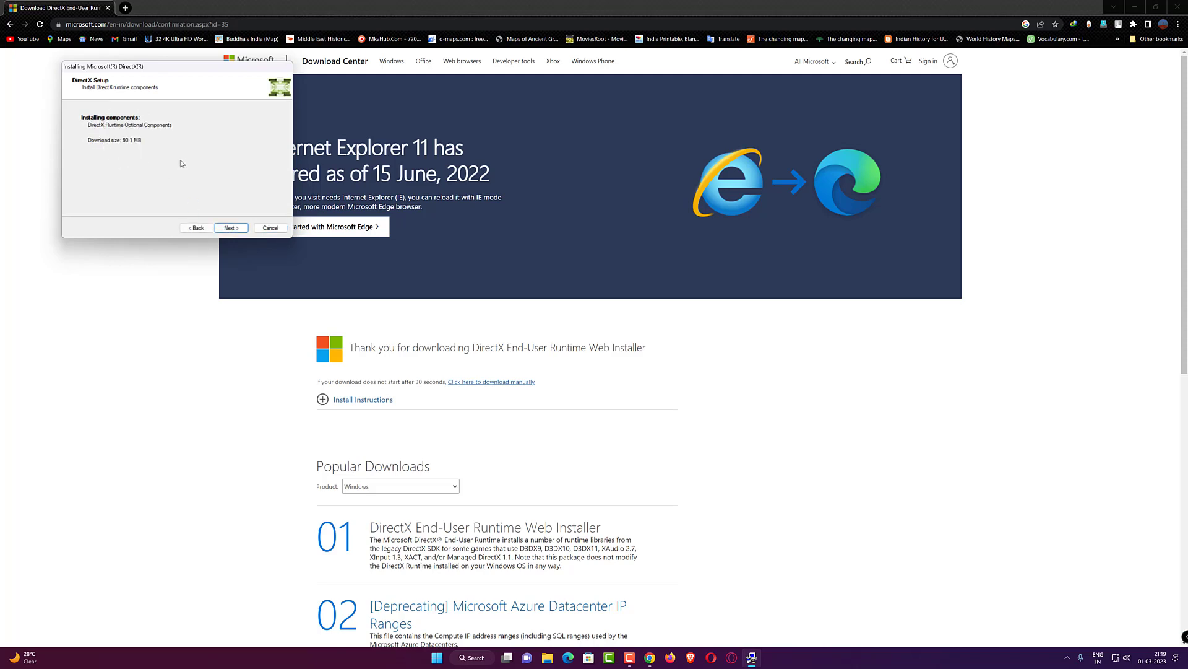
pyautogui.click(230, 227)
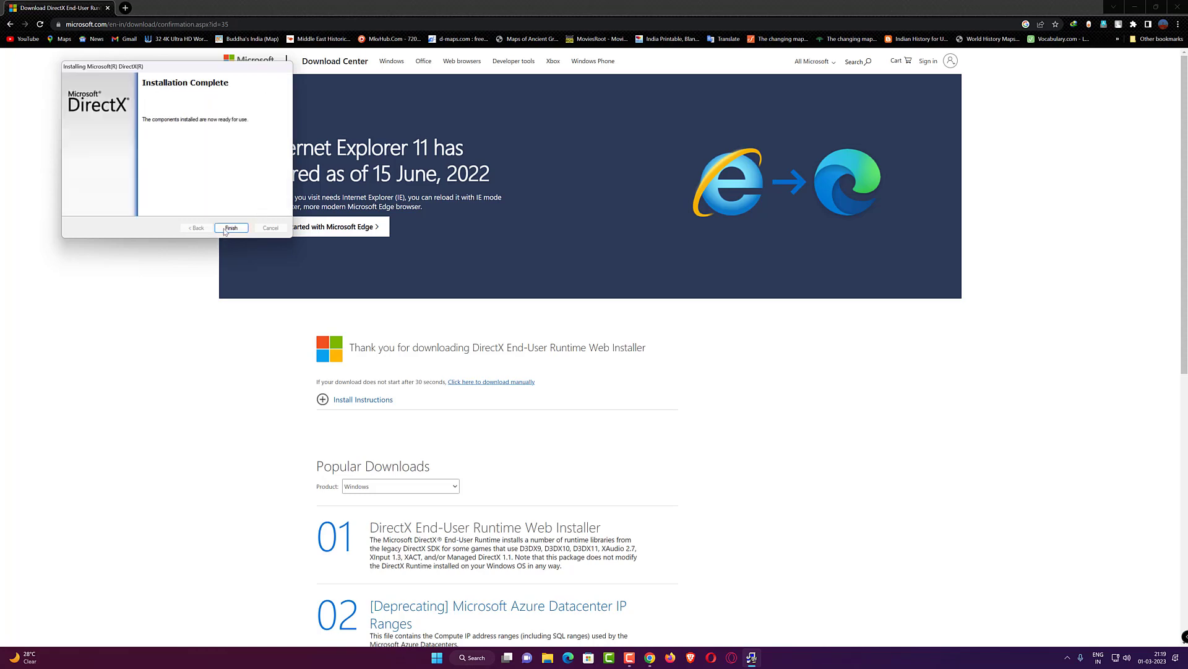
# Finish the DirectX installer, swap to a fresh tab, and search 'microsoft visual c++ redistributable'.
pyautogui.click(231, 228)
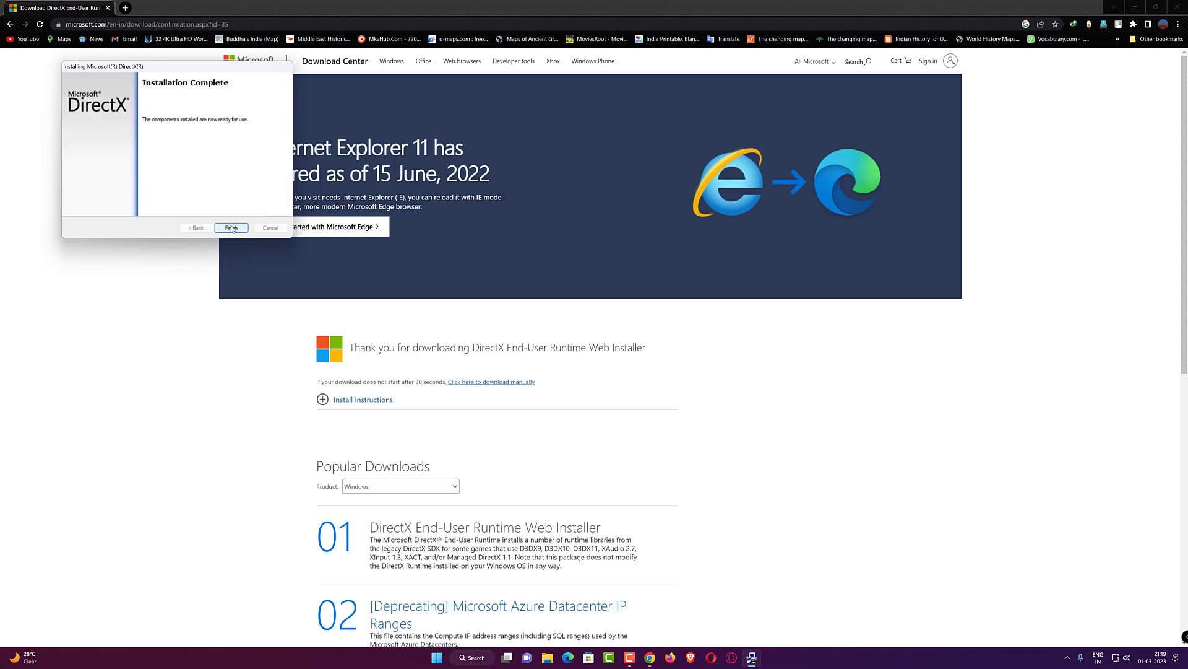
pyautogui.click(126, 6)
pyautogui.click(107, 8)
pyautogui.click(543, 192)
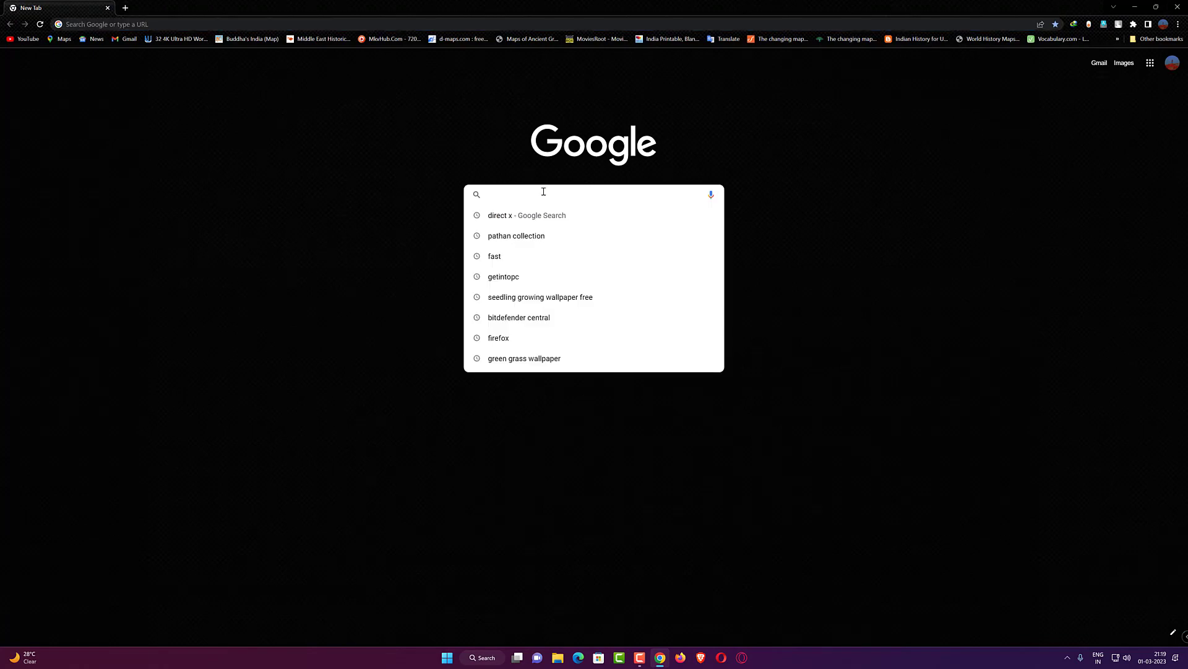
pyautogui.write('micro')
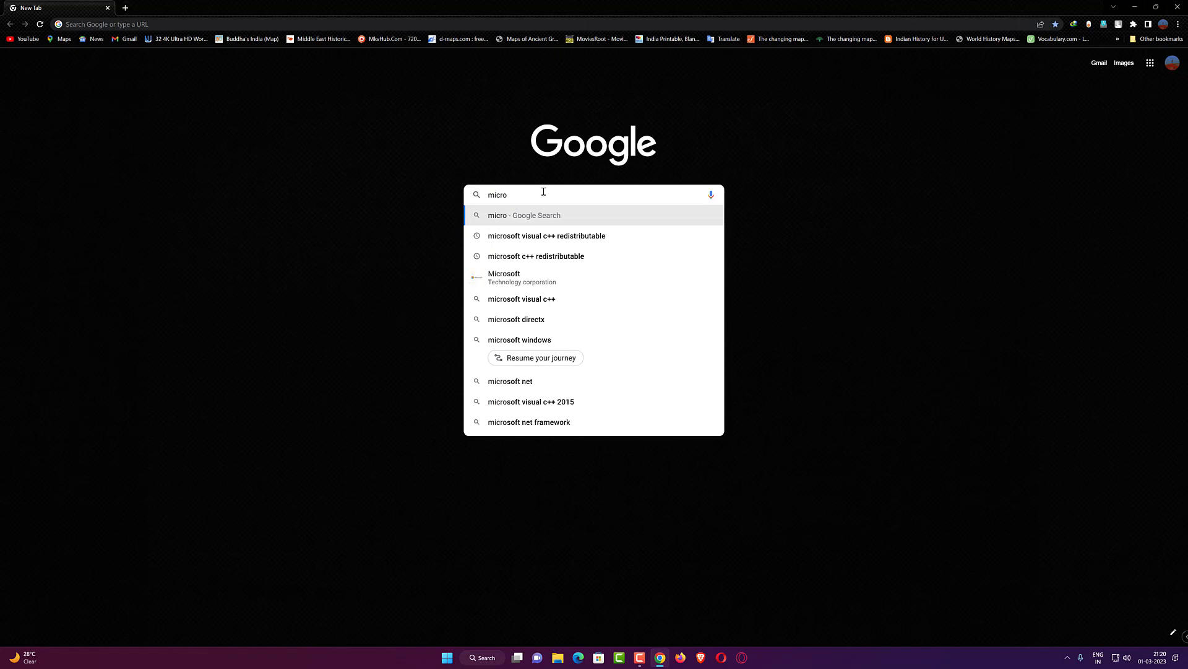
pyautogui.write('so')
pyautogui.write('ft vi')
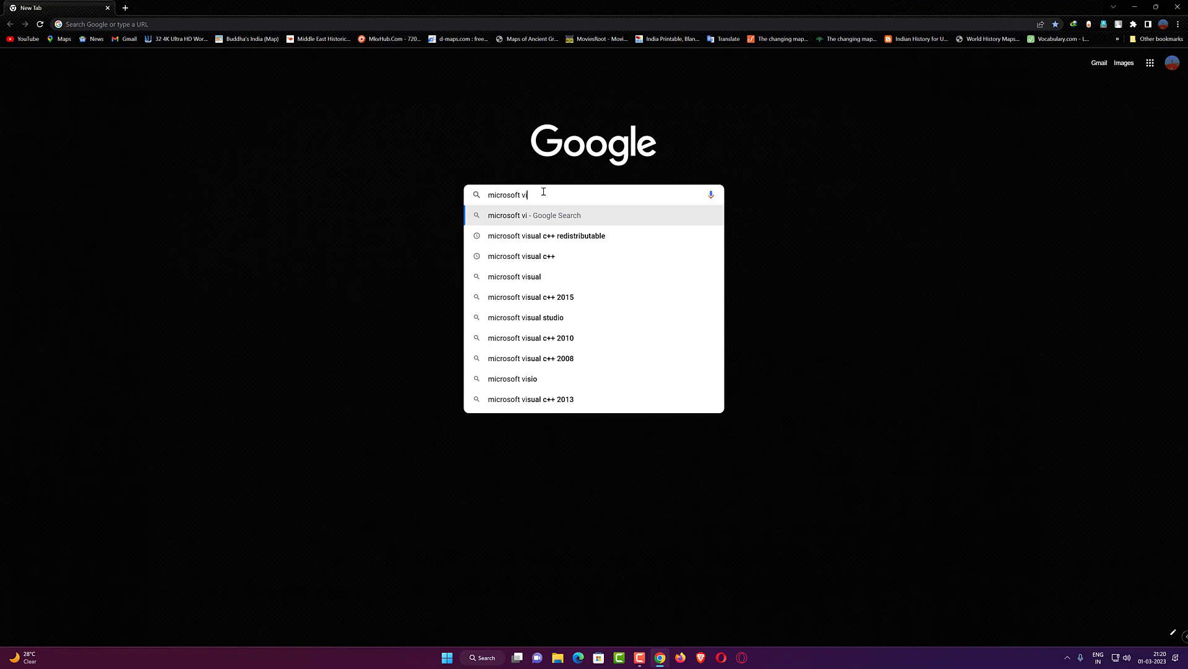
pyautogui.write('sual')
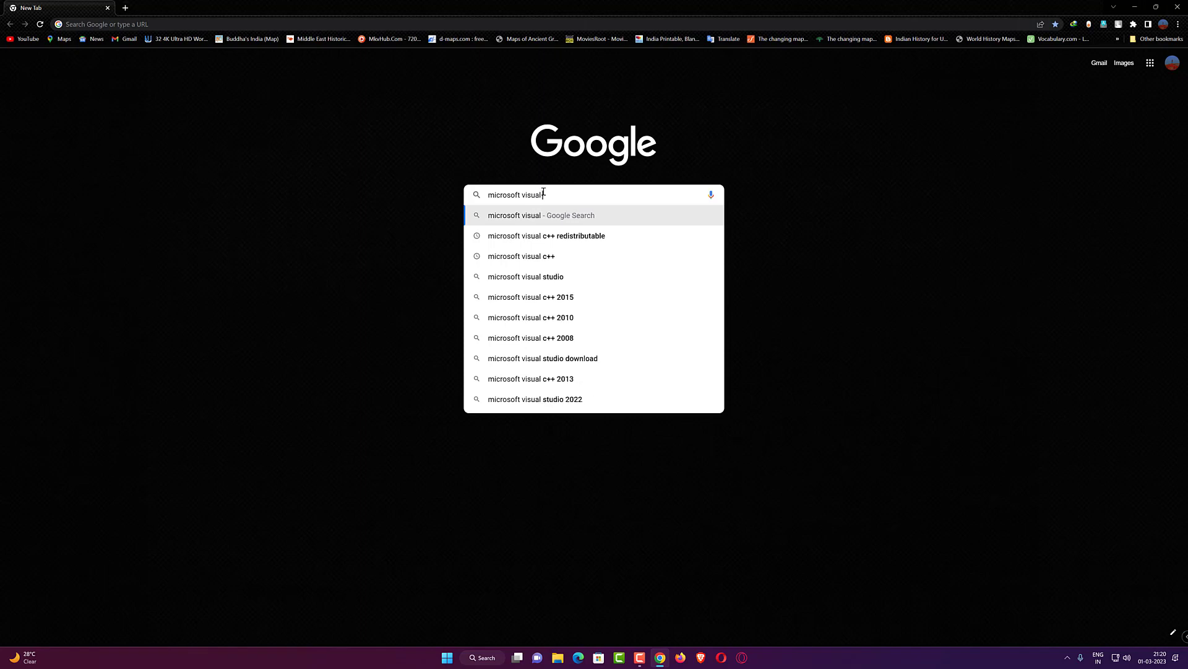
pyautogui.write(' c')
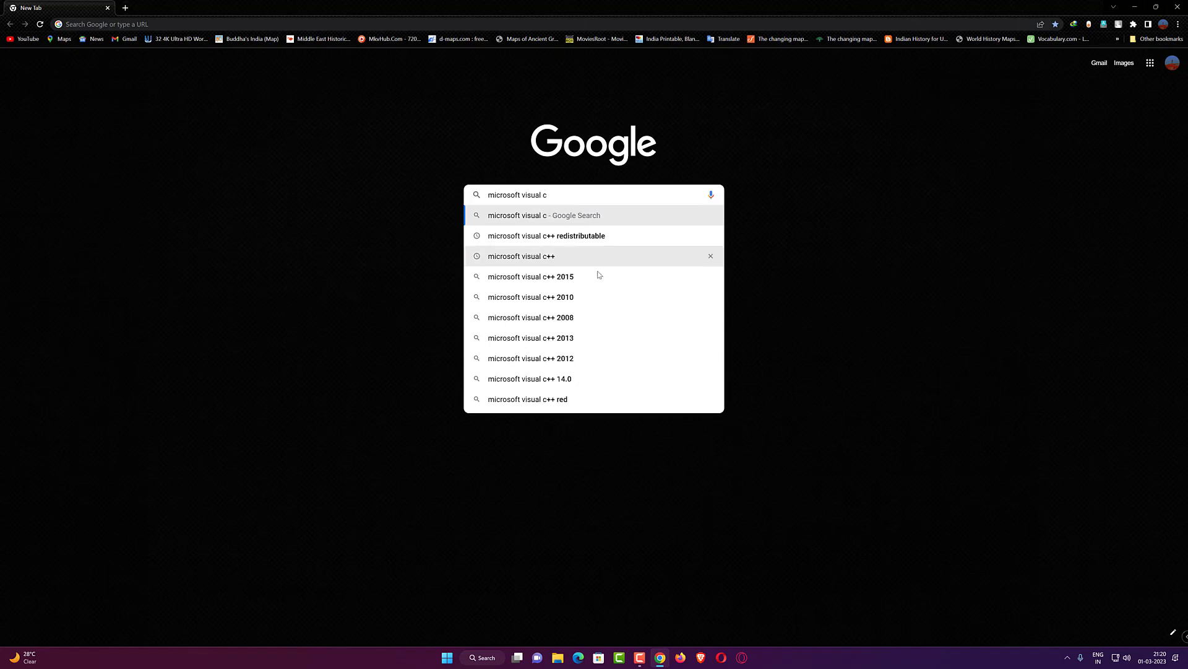
pyautogui.click(604, 239)
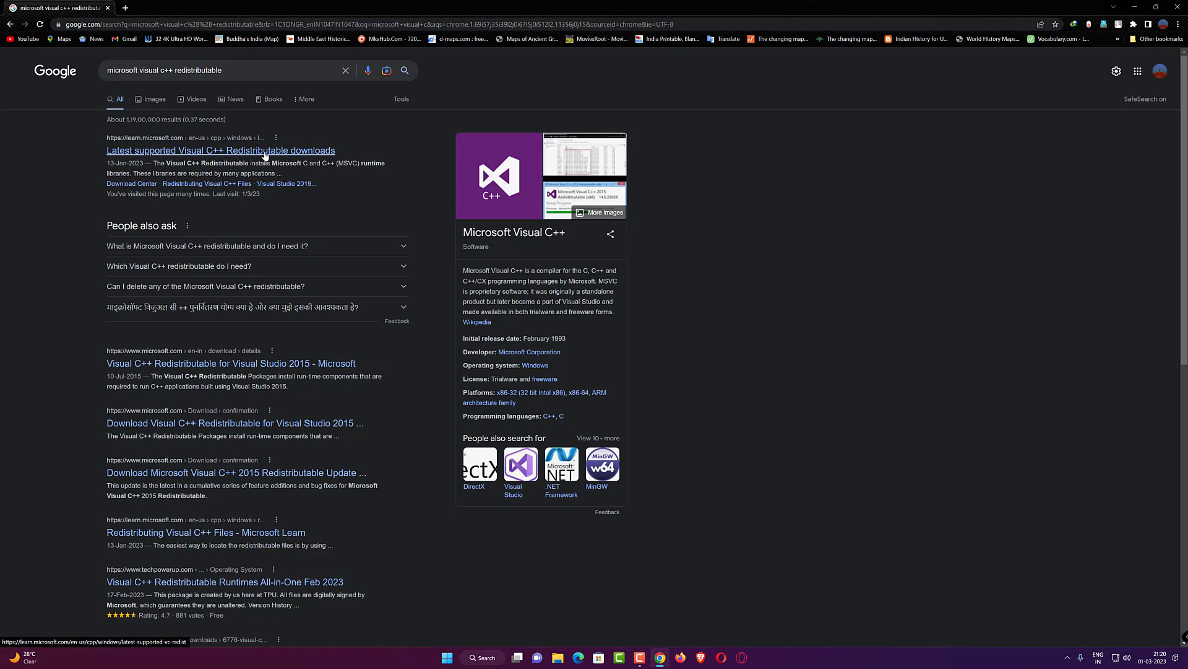
# Download the X64 VC_redist.x64.exe from Microsoft's latest supported Visual C++ Redistributable page.
pyautogui.click(290, 154)
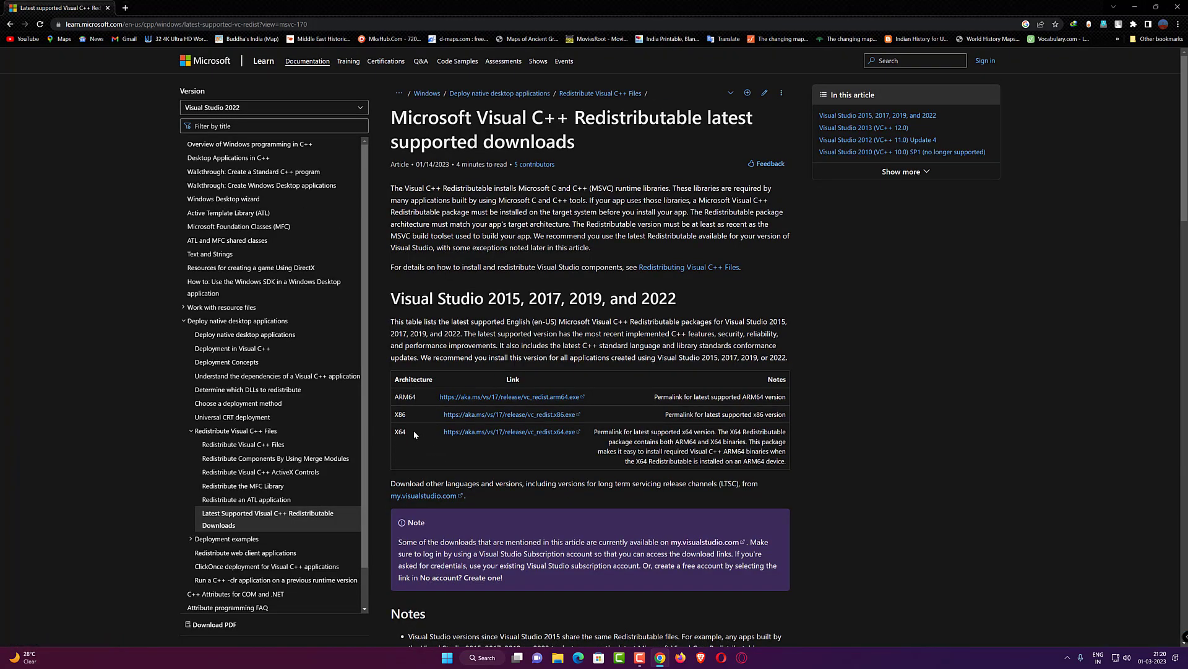
pyautogui.moveTo(408, 431); pyautogui.dragTo(395, 435)
pyautogui.click(479, 437)
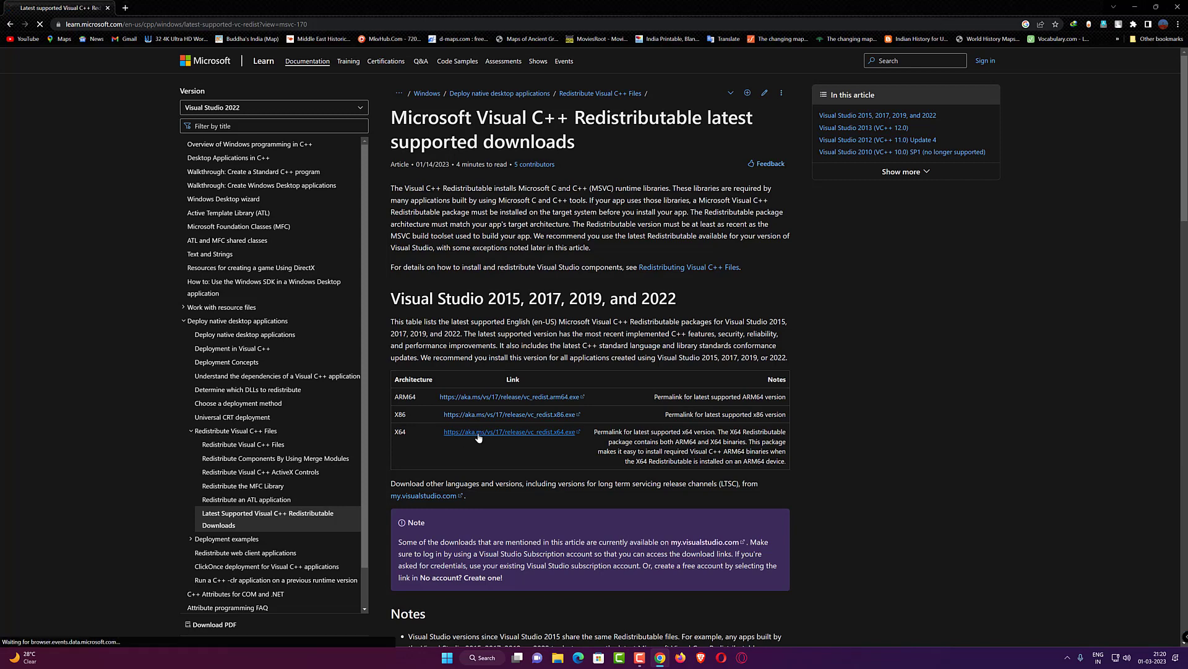
pyautogui.click(605, 368)
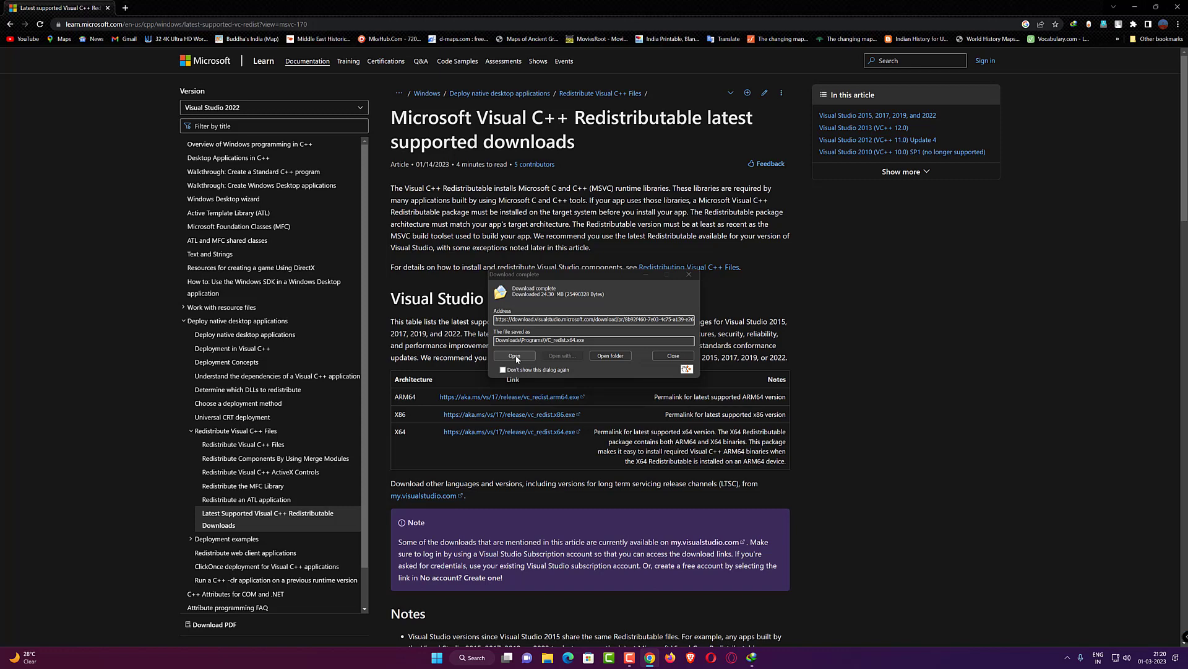
# Run VC_redist.x64.exe, agree to the license terms, and start the installation.
pyautogui.click(515, 356)
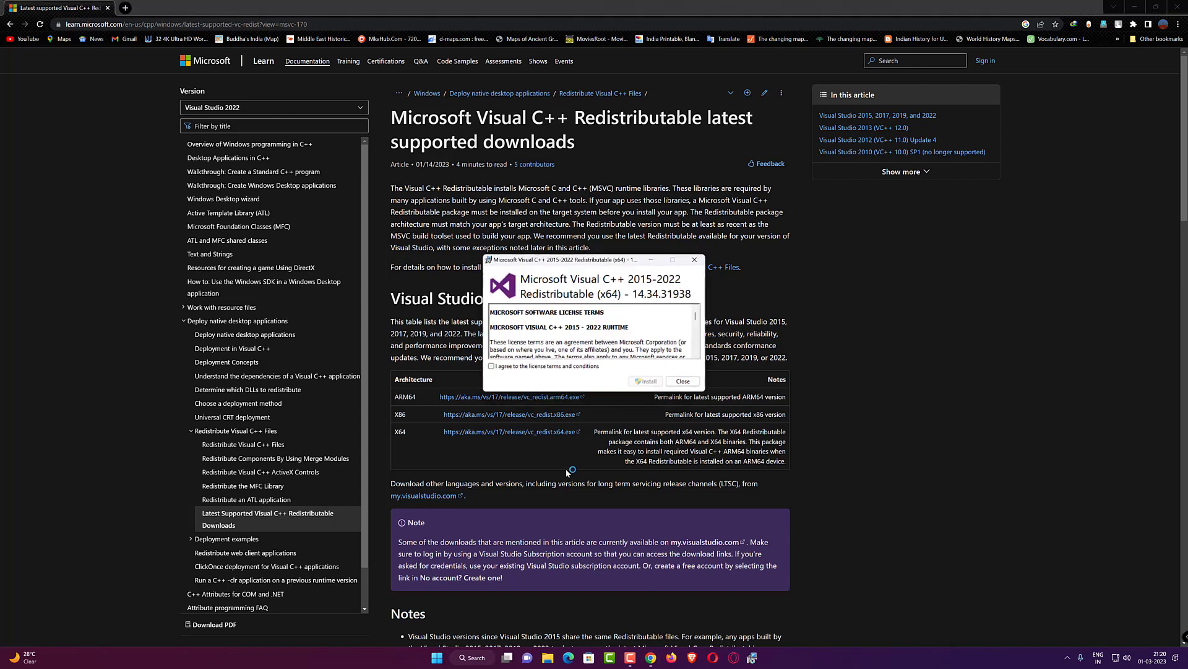
pyautogui.click(501, 365)
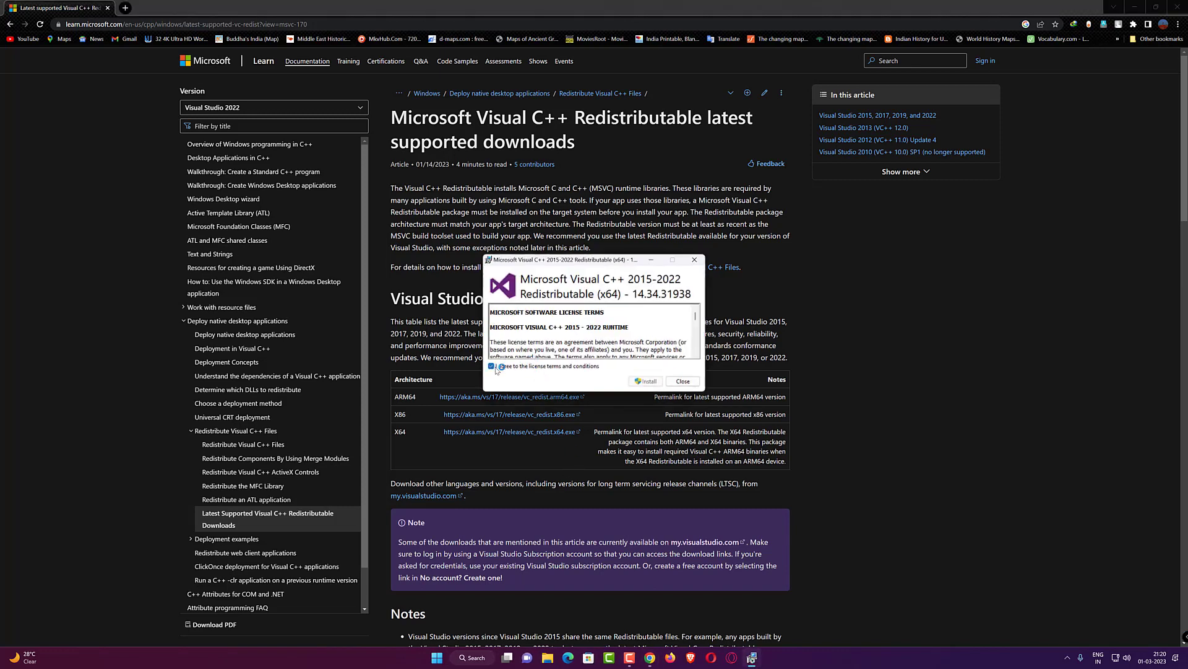
pyautogui.click(652, 383)
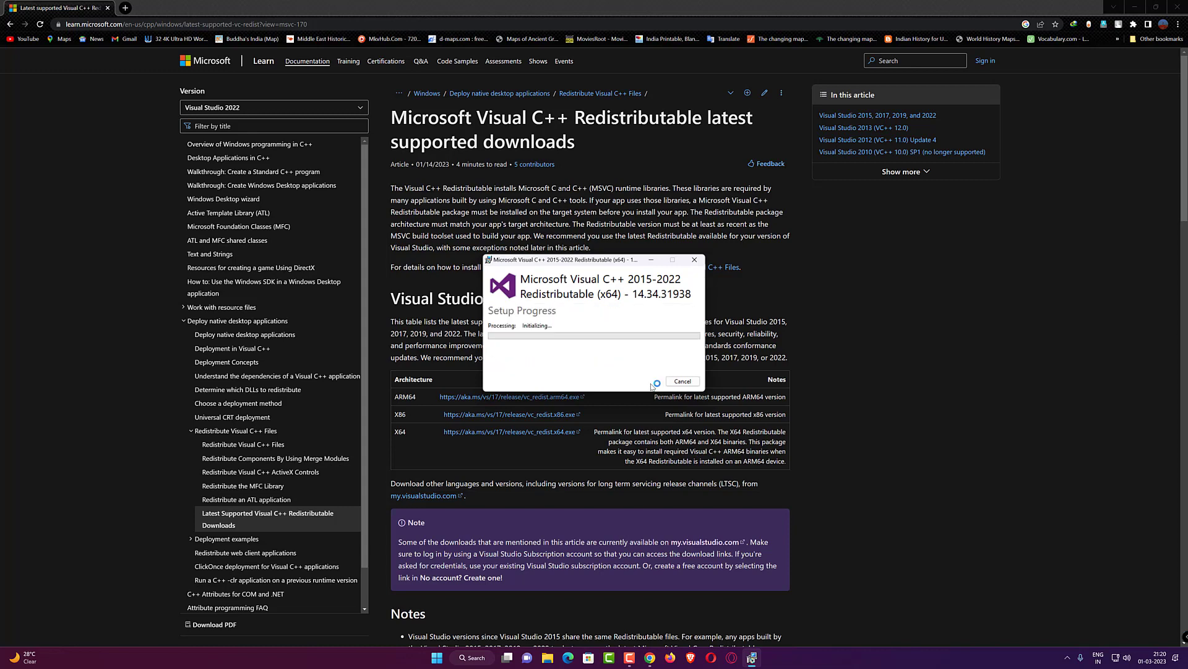